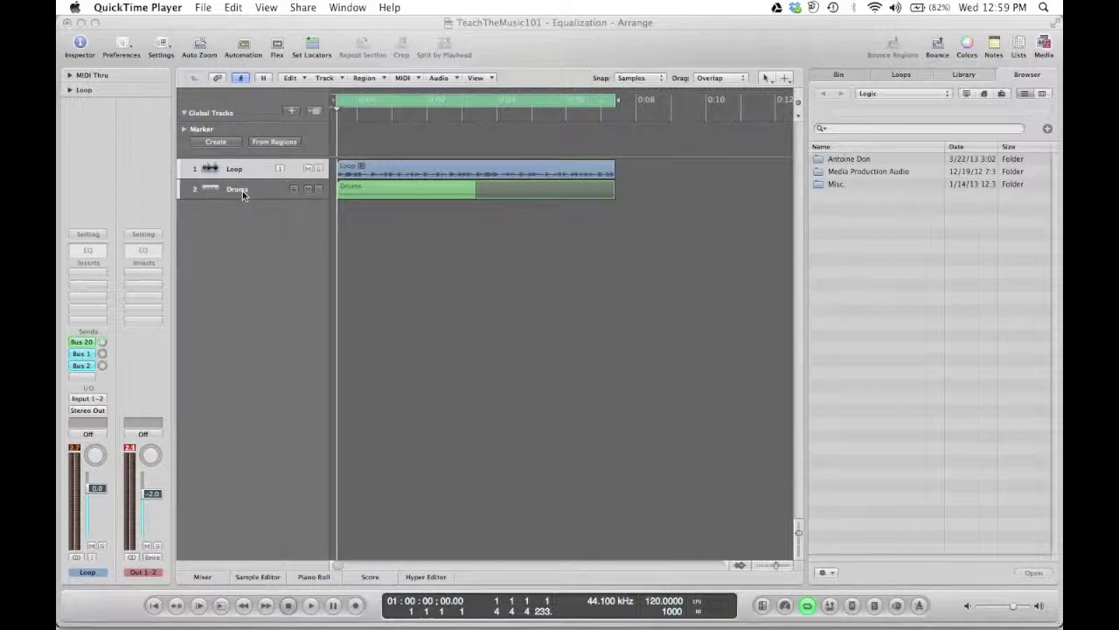
Step: Insert a stereo Fat EQ on the Loop track and move its window clear of the track regions
left_click(84, 276)
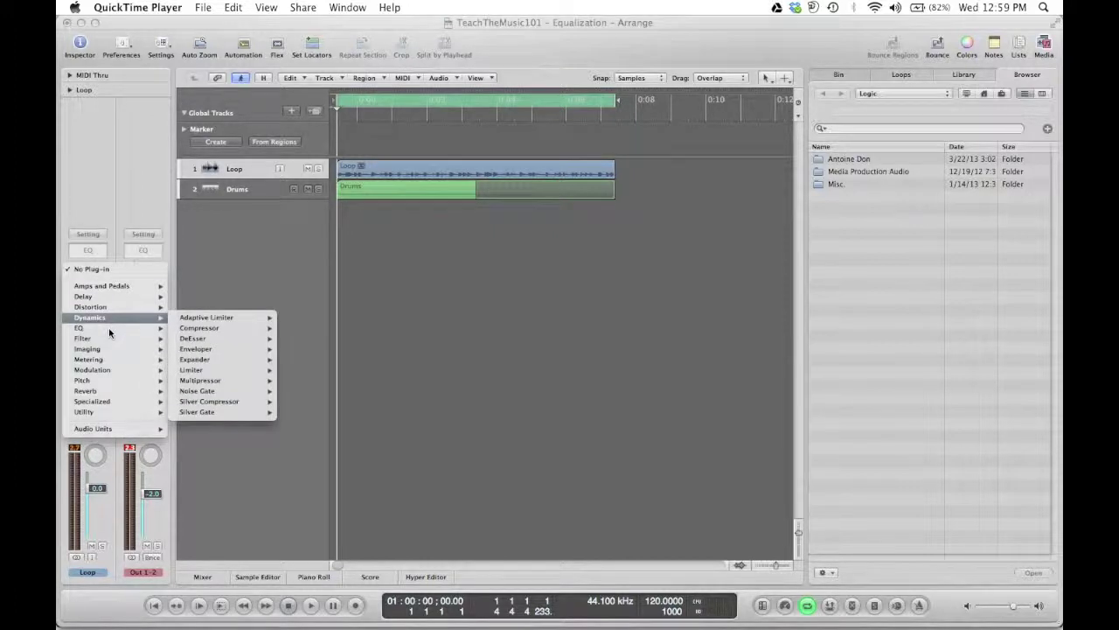
mouse_move(109, 329)
mouse_move(191, 343)
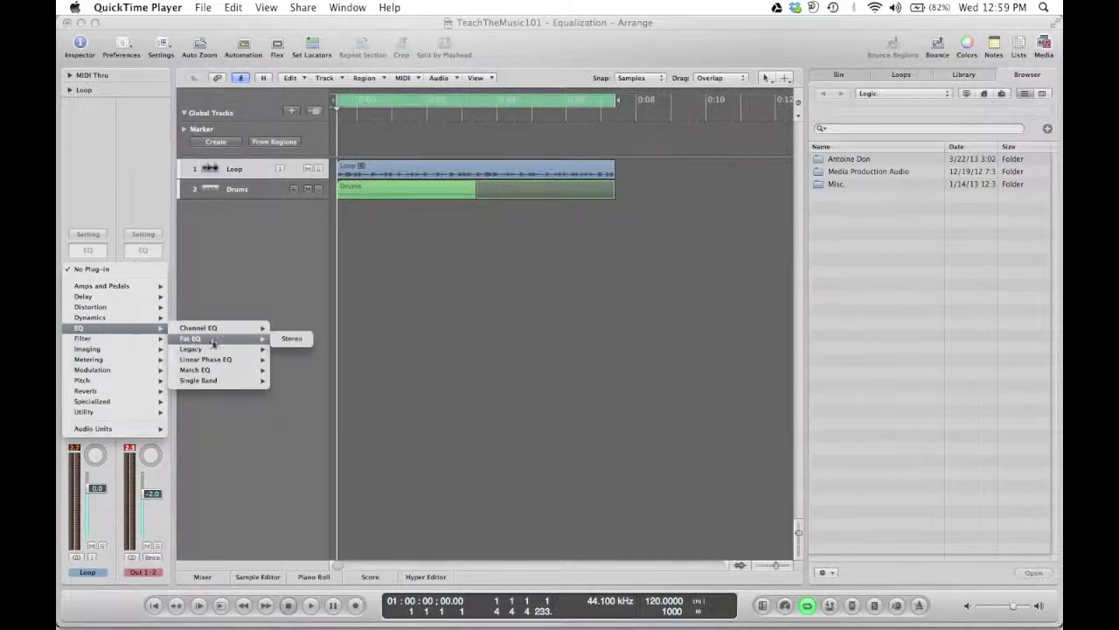
left_click(293, 347)
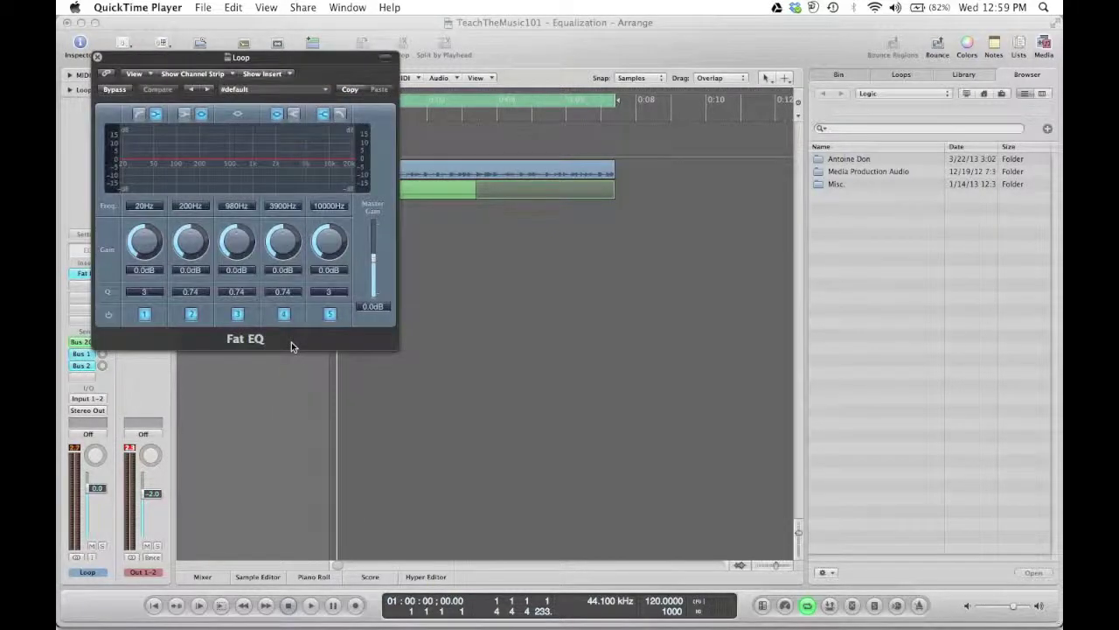
left_click_drag(318, 64, 585, 231)
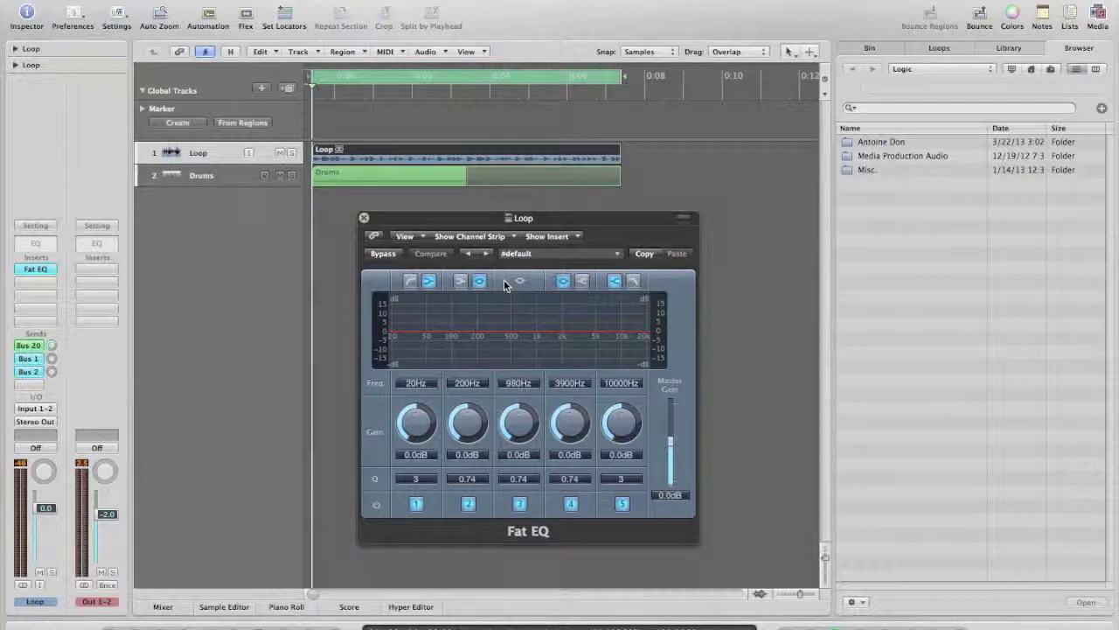
left_click_drag(475, 227, 577, 226)
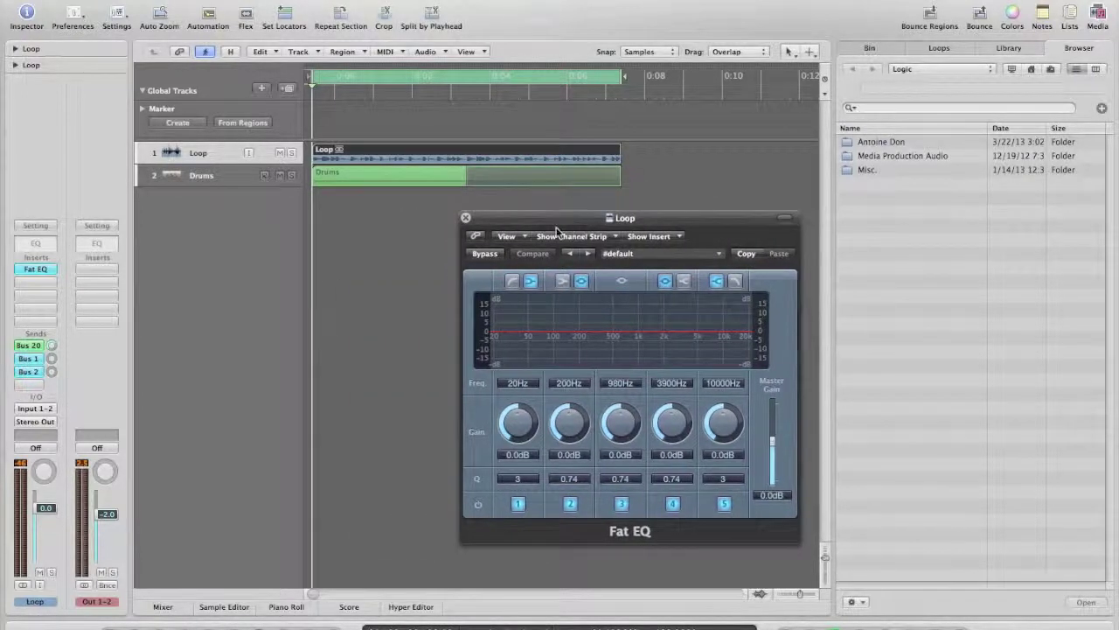
Step: Listen to the loop with the Fat EQ bypassed, then stop playback and re-enable the EQ
left_click(484, 254)
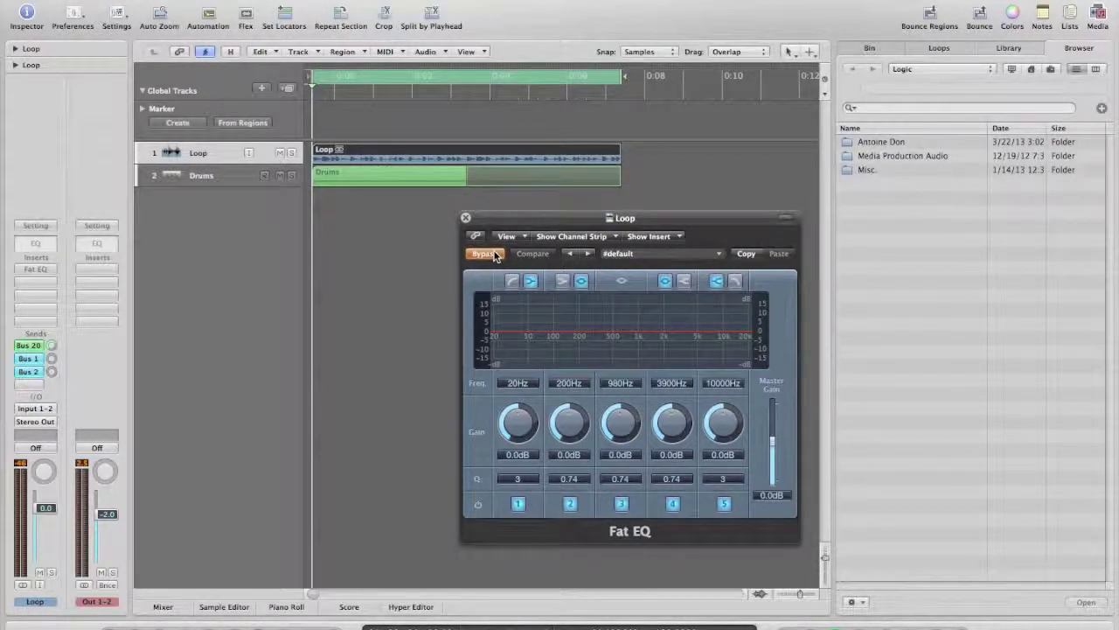
key("space")
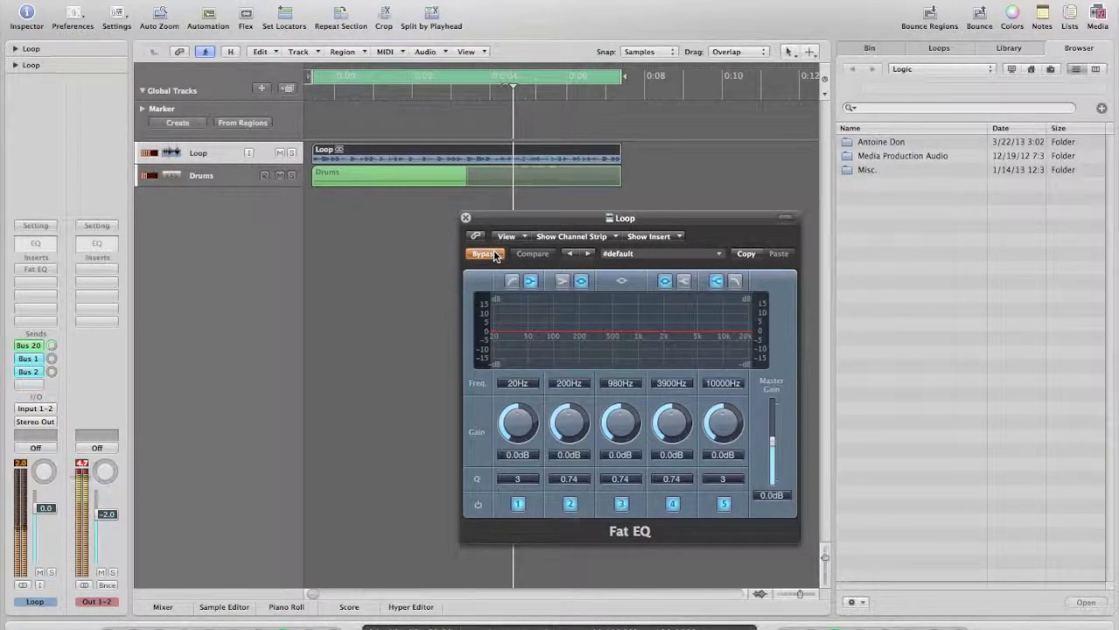
key("space")
left_click(495, 255)
left_click(495, 253)
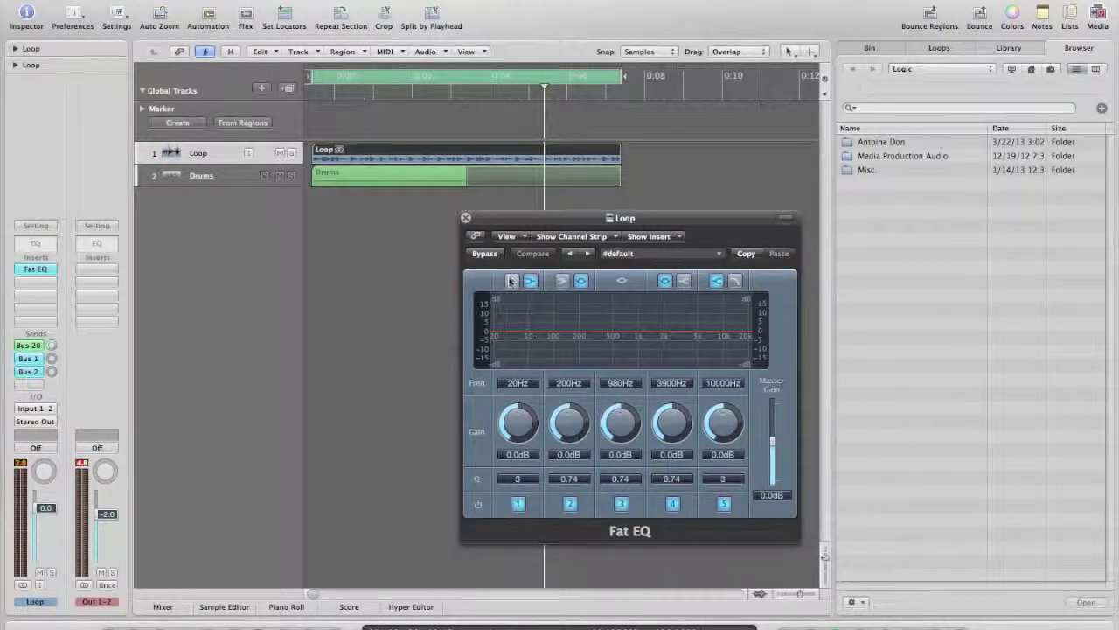
Step: Switch Fat EQ band 1 to a low-cut filter and raise its frequency to 15900 Hz
left_click(513, 282)
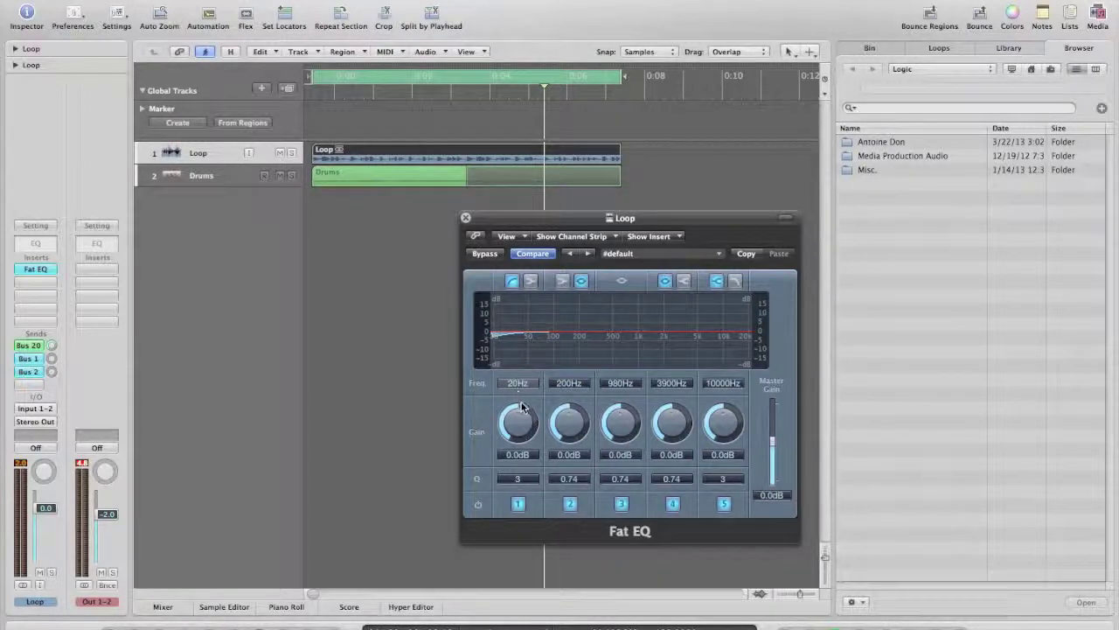
left_click_drag(523, 387, 526, 332)
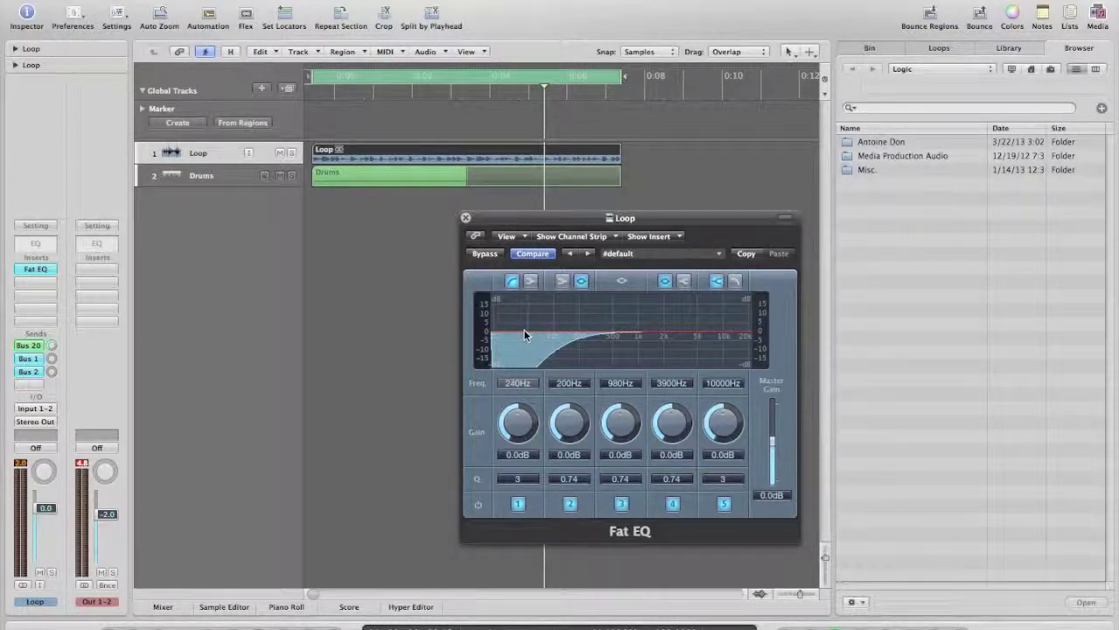
left_click_drag(524, 333, 524, 326)
left_click_drag(516, 385, 518, 312)
Step: Play the arrangement and lower the band 1 low-cut frequency to 270 Hz
key("space")
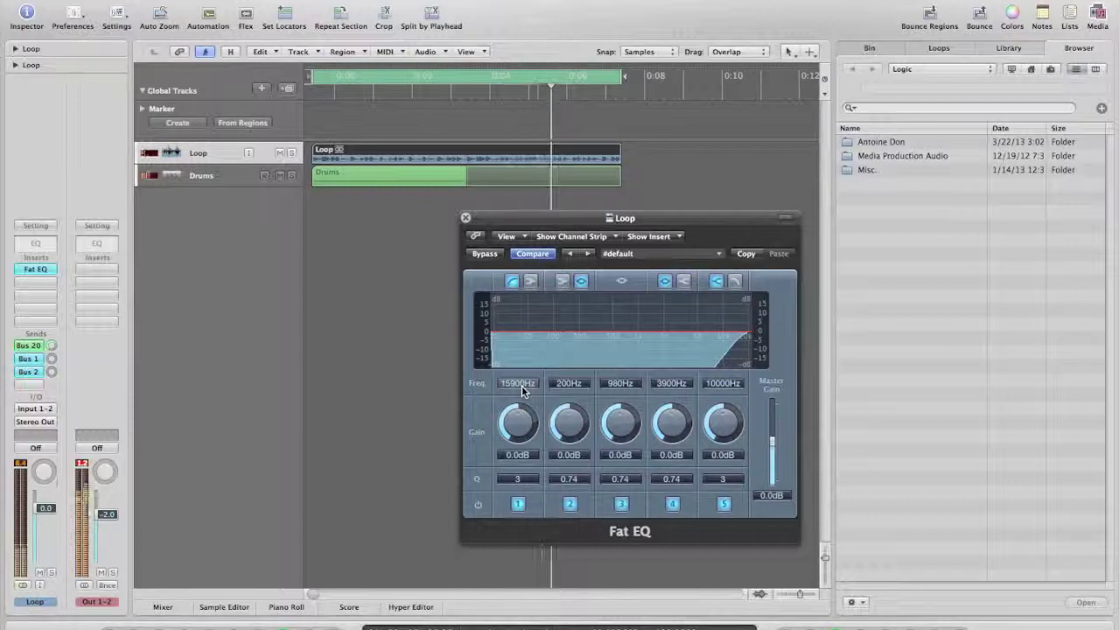
left_click_drag(522, 391, 517, 409)
left_click_drag(516, 412, 514, 455)
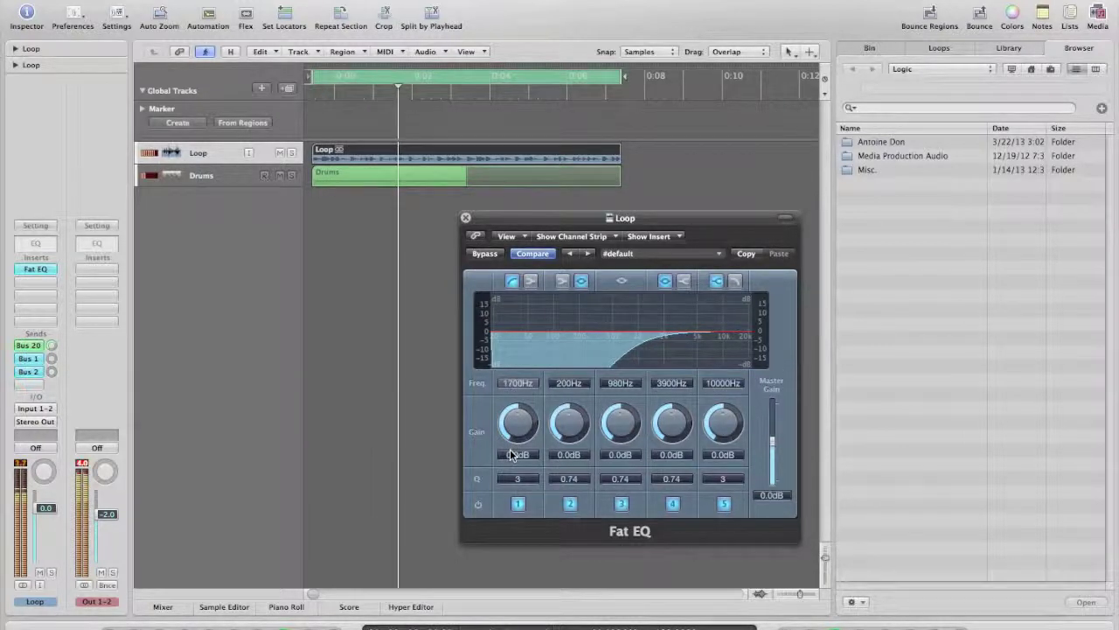
left_click_drag(514, 461, 512, 465)
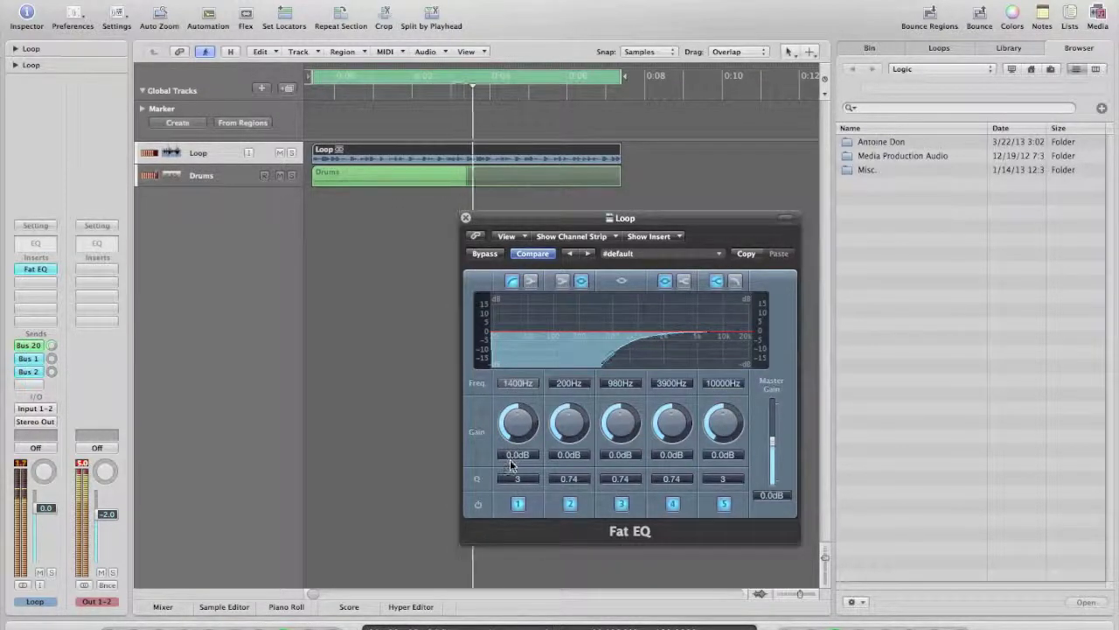
left_click_drag(512, 470, 509, 507)
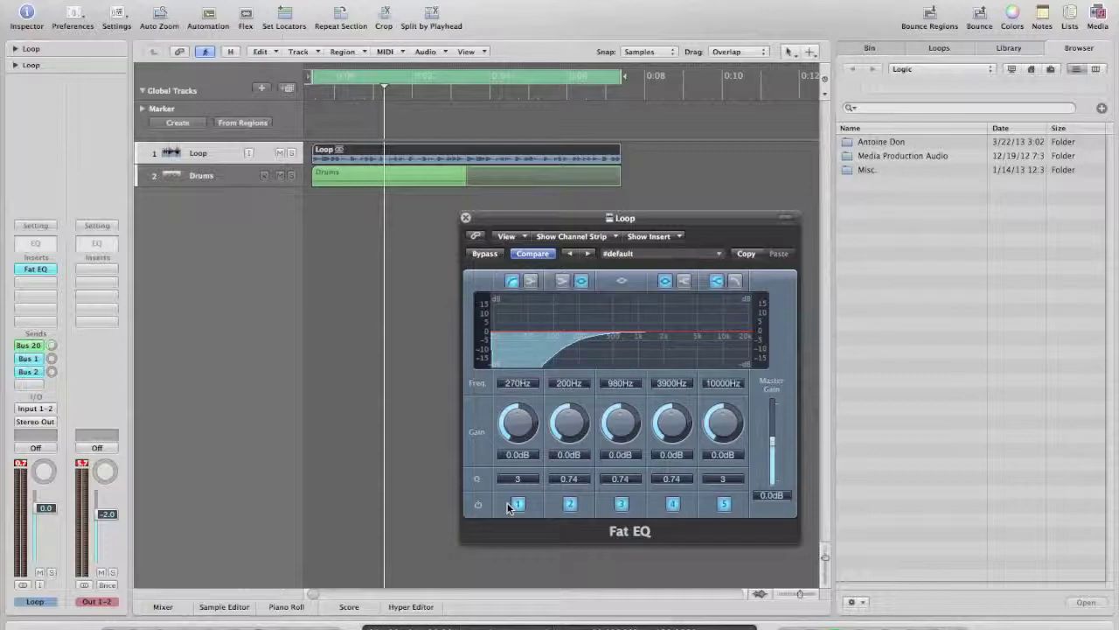
Step: Switch band 5 to a high-cut filter, and set band 2 to 580 Hz with -5.0 dB gain during playback
left_click(735, 281)
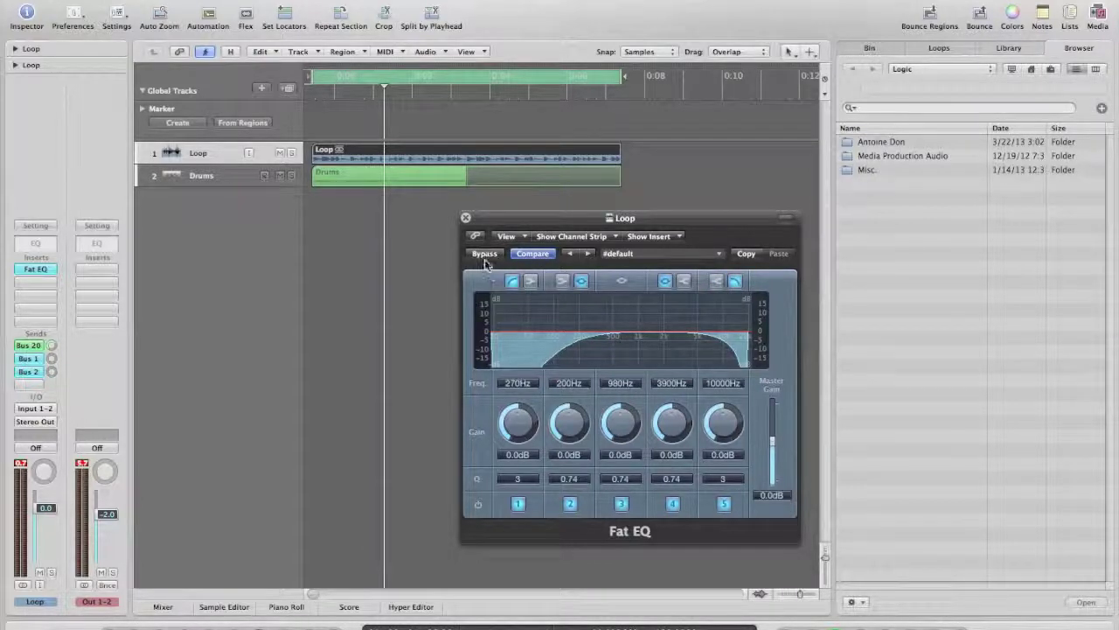
key("space")
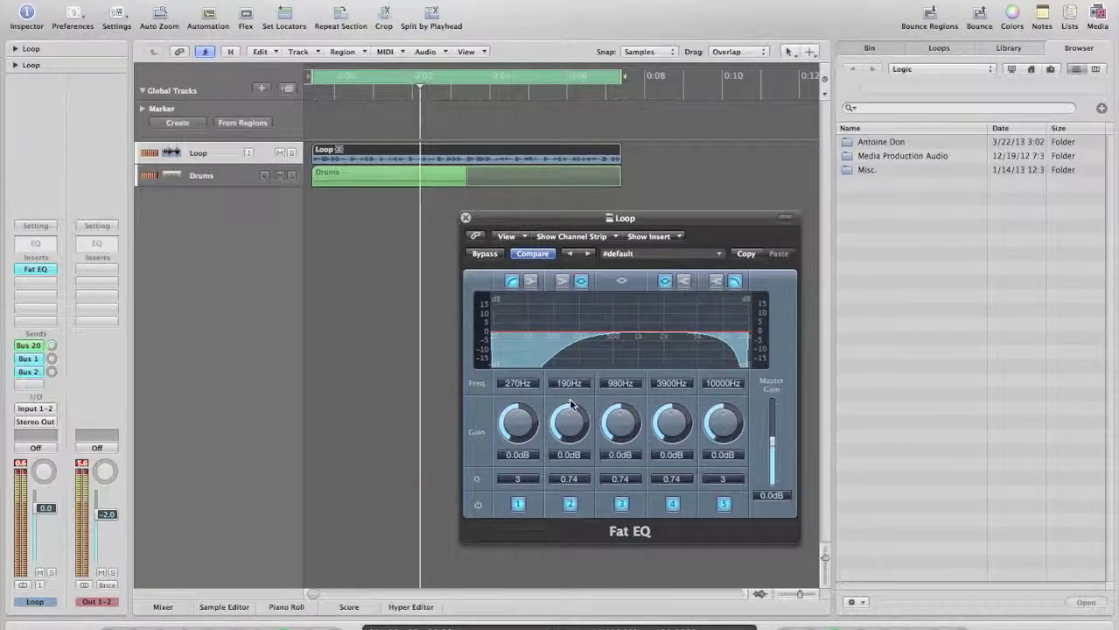
left_click_drag(568, 396, 569, 372)
left_click_drag(569, 421, 575, 431)
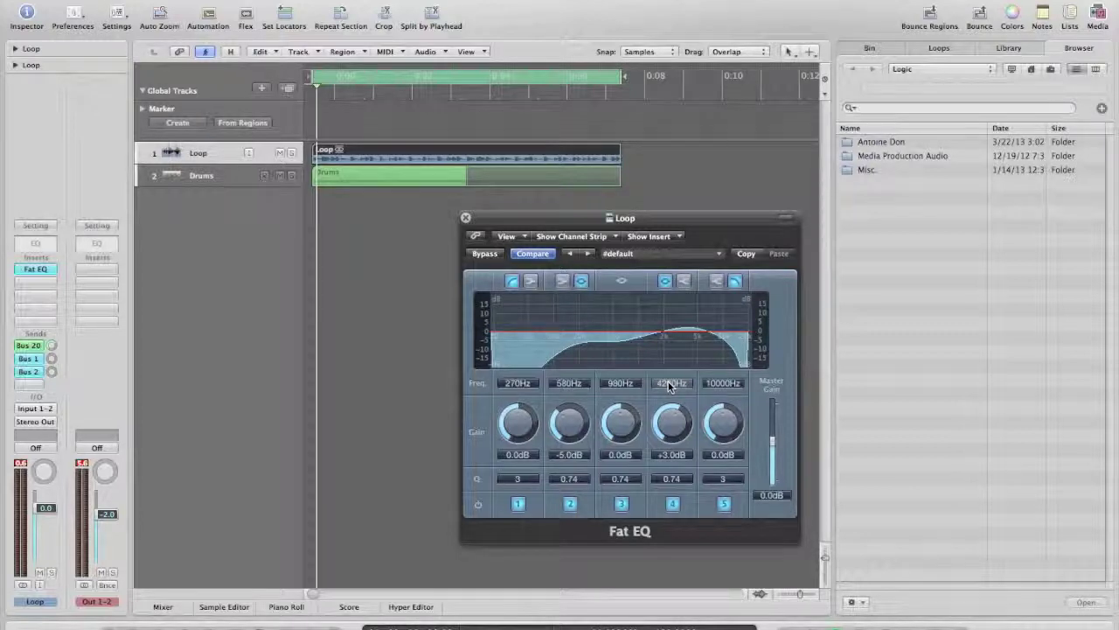
Step: Set band 4 to 1500 Hz with a gain of +3.0 dB while the arrangement plays
left_click_drag(667, 406, 662, 419)
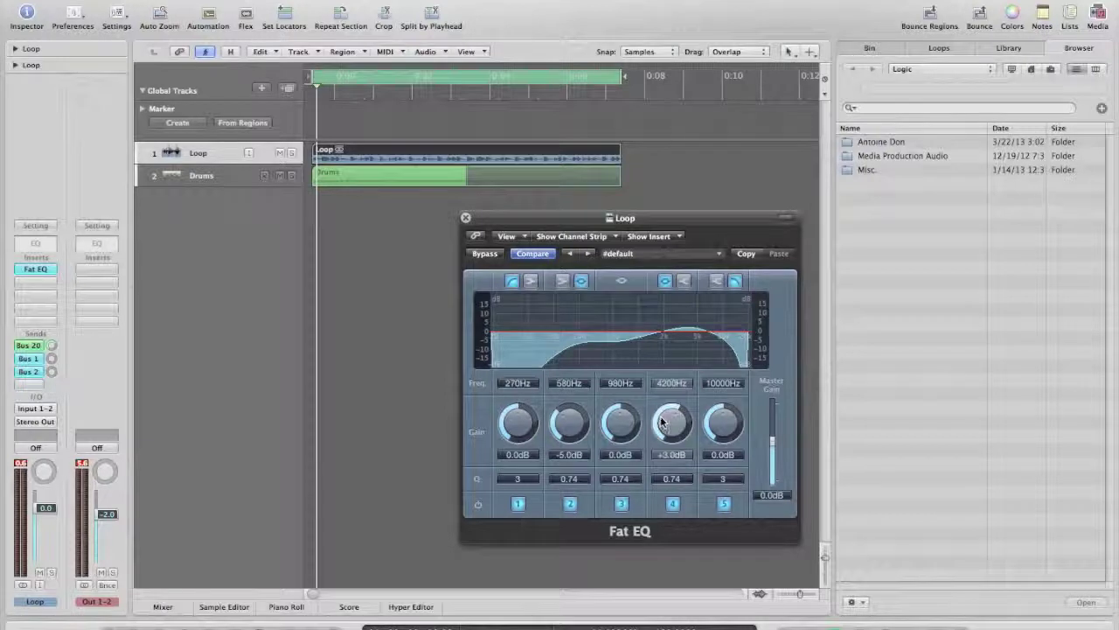
key("space")
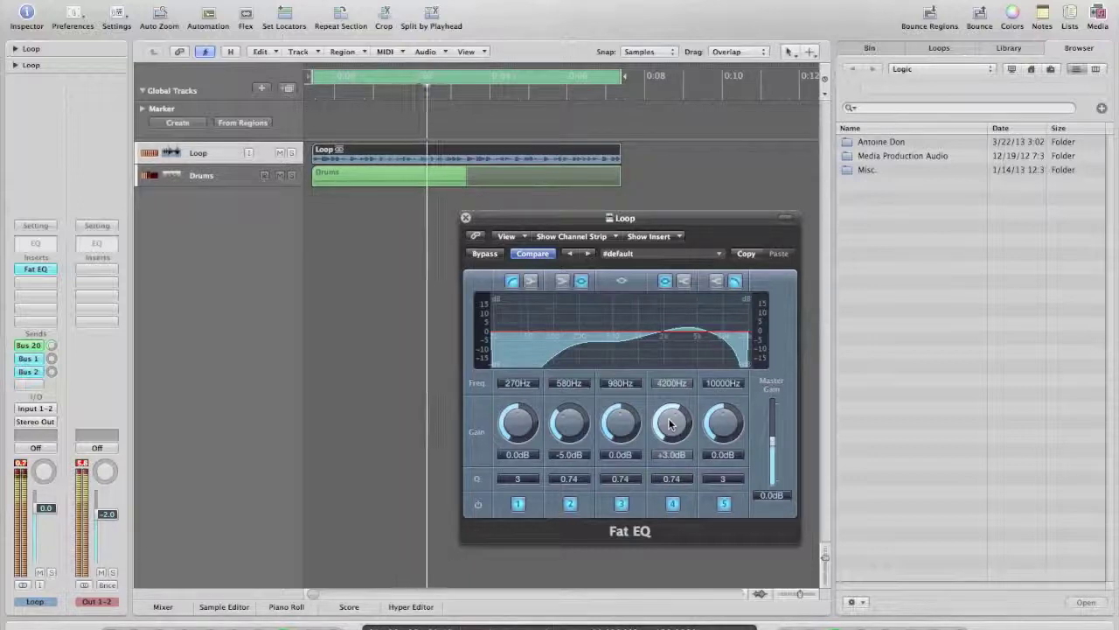
left_click_drag(670, 424, 670, 428)
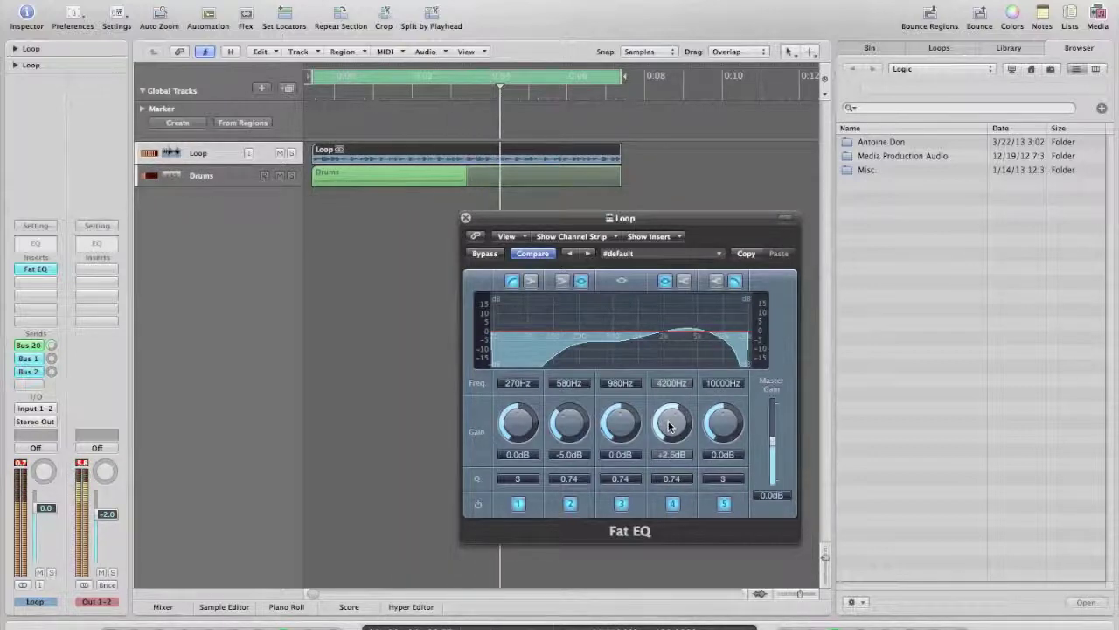
left_click_drag(669, 387, 667, 420)
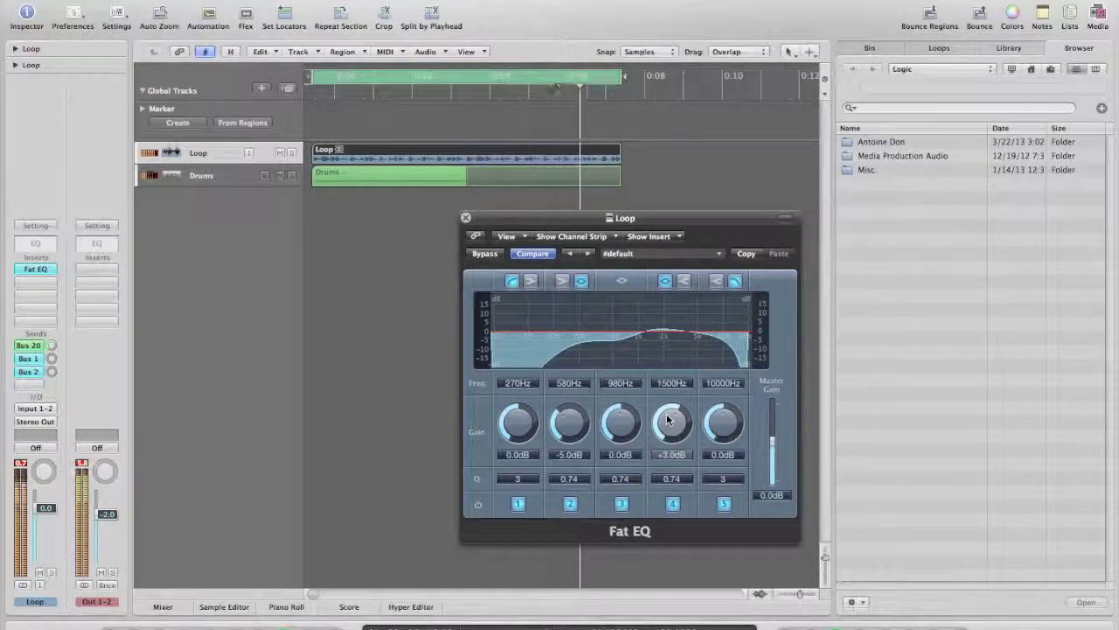
Step: Solo the Drums and Loop tracks and mute Drums to hear the equalized loop alone
left_click(292, 175)
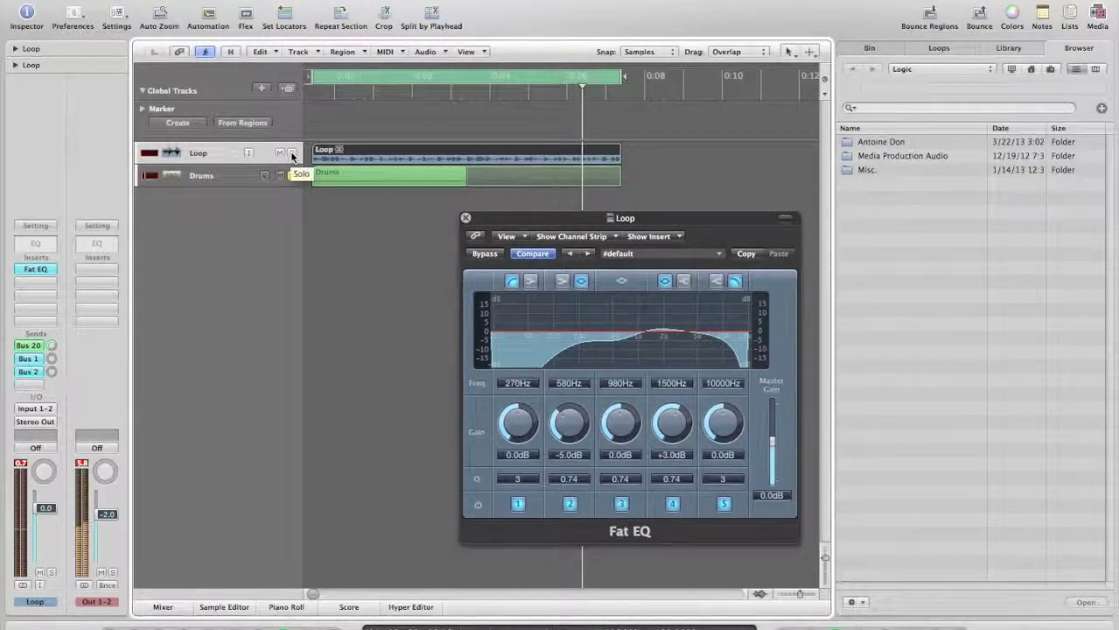
left_click(292, 154)
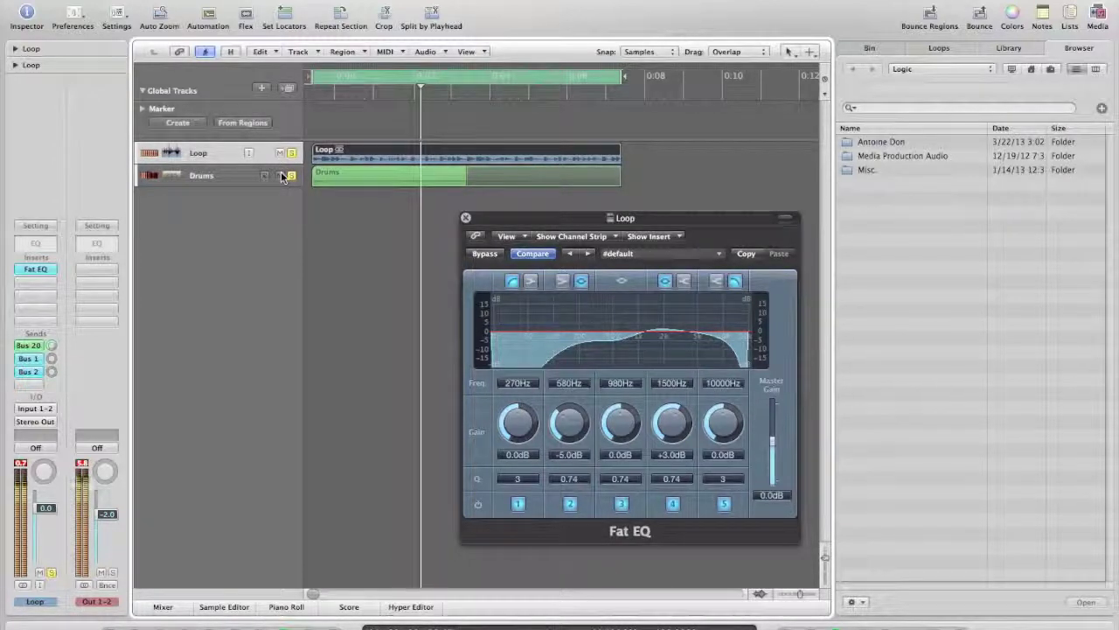
left_click(281, 176)
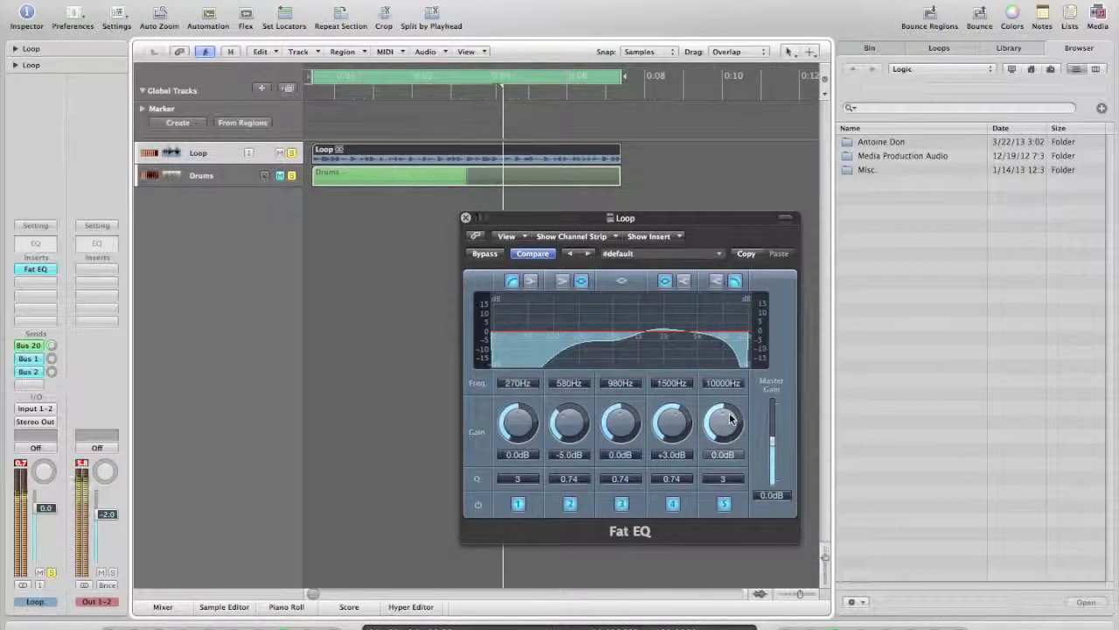
Step: Set the band 5 high-cut frequency to 7000 Hz and the band 1 low-cut frequency to 460 Hz, ending with playback stopped
left_click_drag(730, 399, 730, 411)
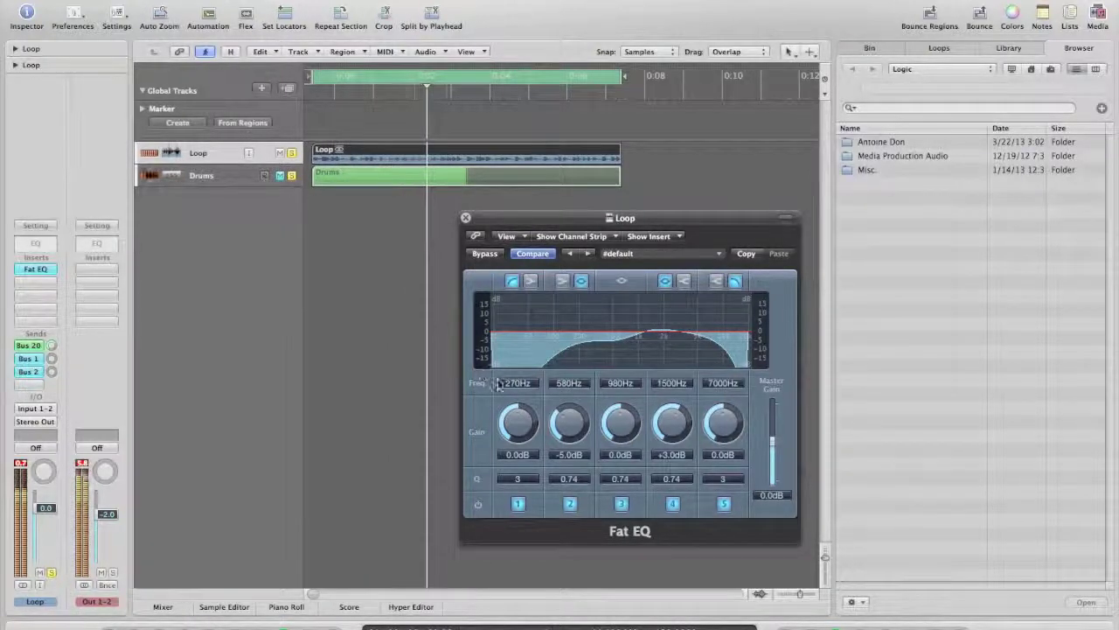
mouse_move(518, 396)
left_mouse_down()
mouse_move(516, 363)
mouse_move(518, 389)
left_mouse_up()
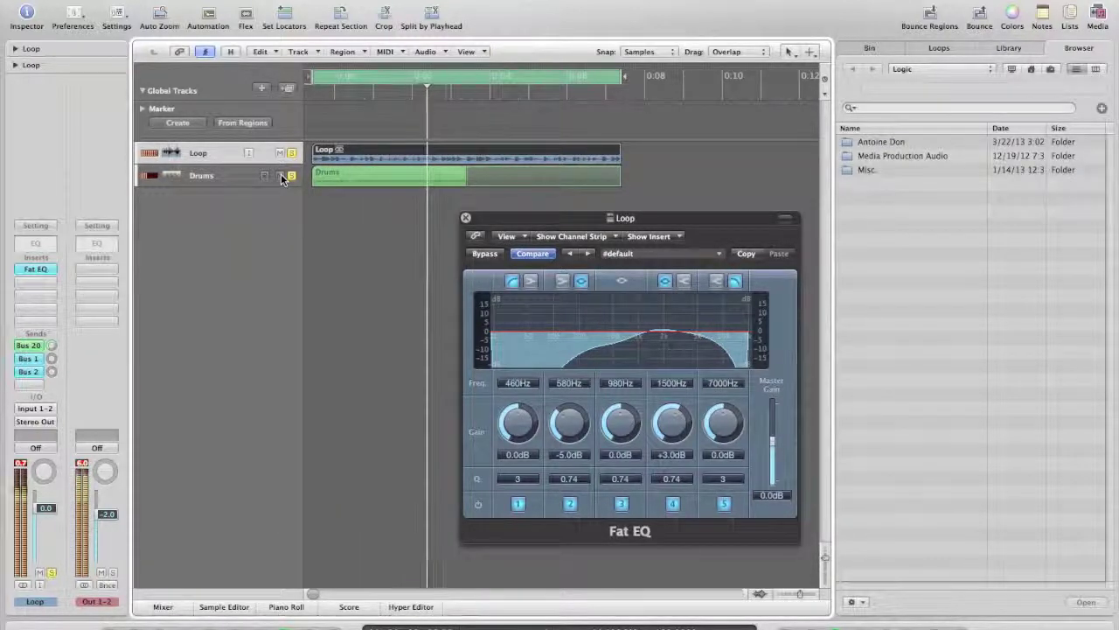
key("space")
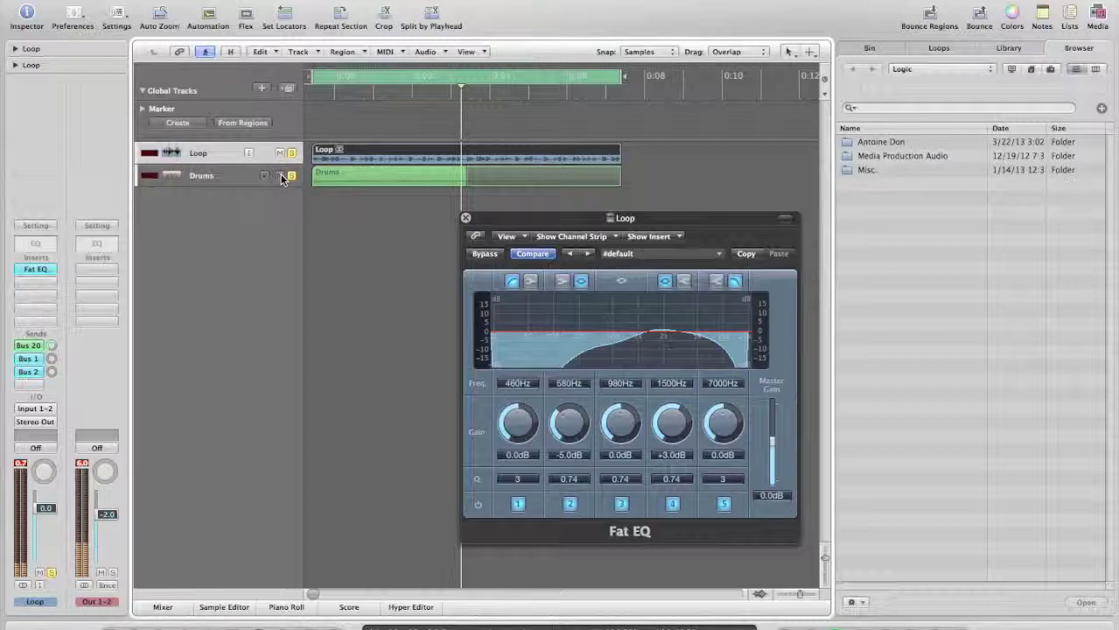